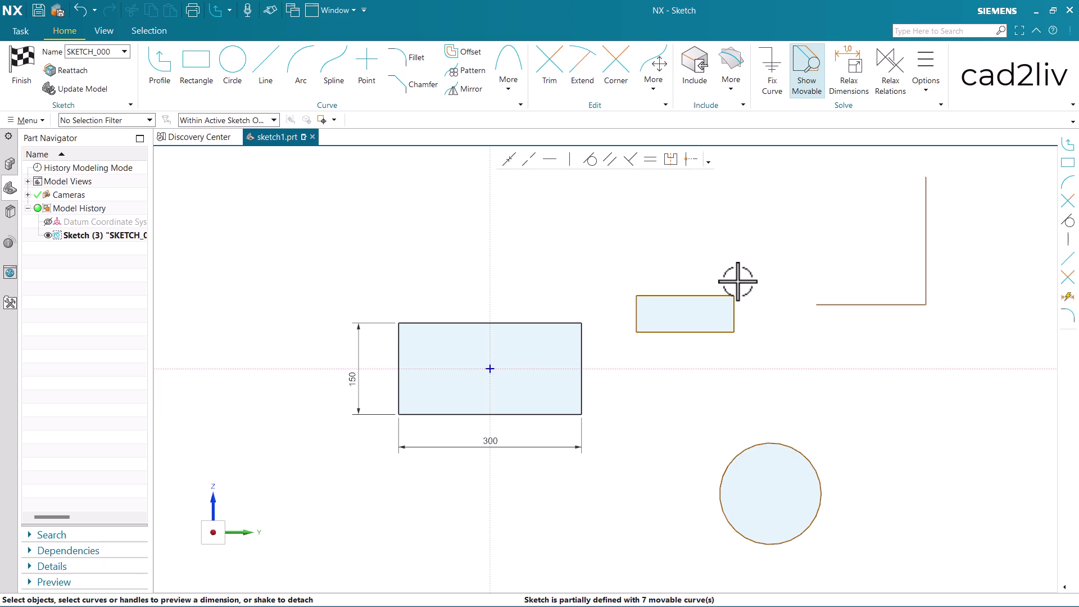
- Start Offset Curve (20 mm, one copy, Arc Cap) and move its dialog away from the Part Navigator
{"action": "left_click", "coordinate": [468, 52]}
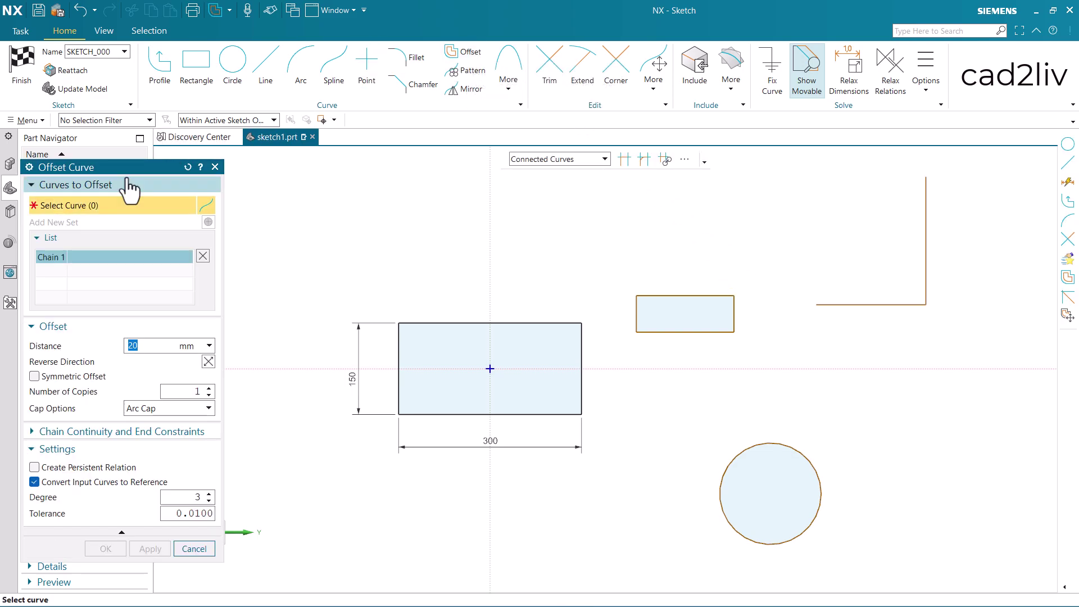
{"action": "left_click_drag", "start_coordinate": [126, 173], "coordinate": [157, 93]}
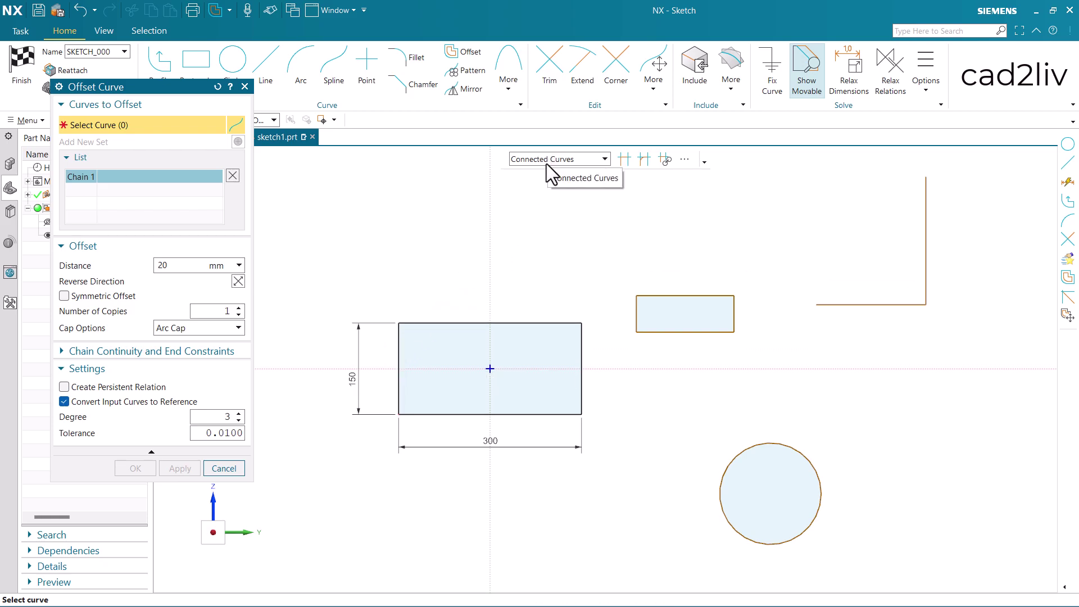
- Select the 300 by 150 rectangle chain and preview a 30 mm offset flipped outward
{"action": "left_click", "coordinate": [440, 323]}
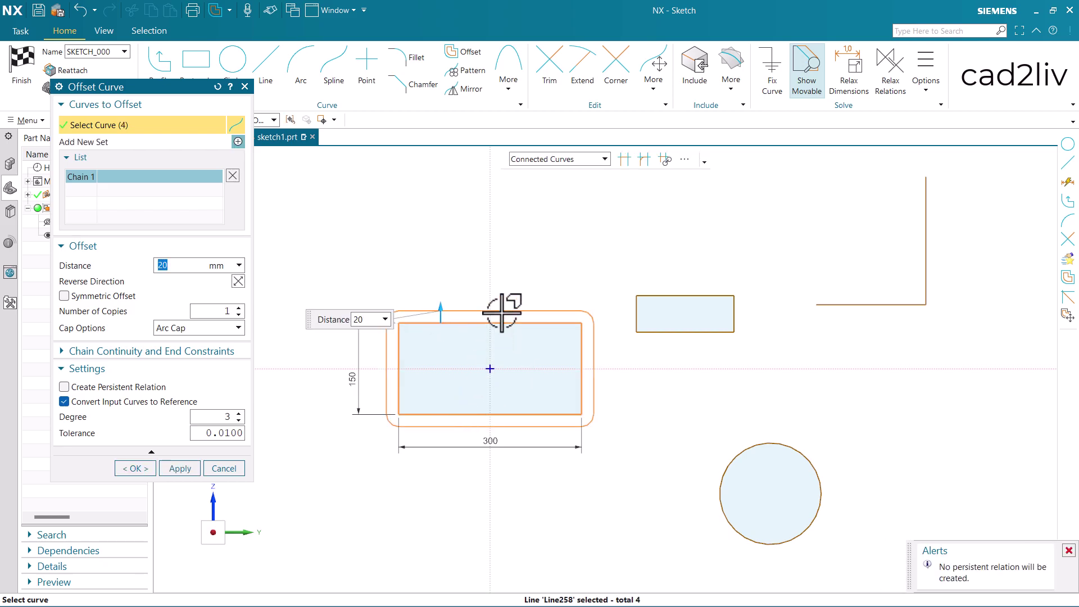
{"action": "scroll", "coordinate": [458, 357], "scroll_direction": "up", "scroll_amount": 2}
{"action": "left_click_drag", "start_coordinate": [458, 284], "coordinate": [429, 308]}
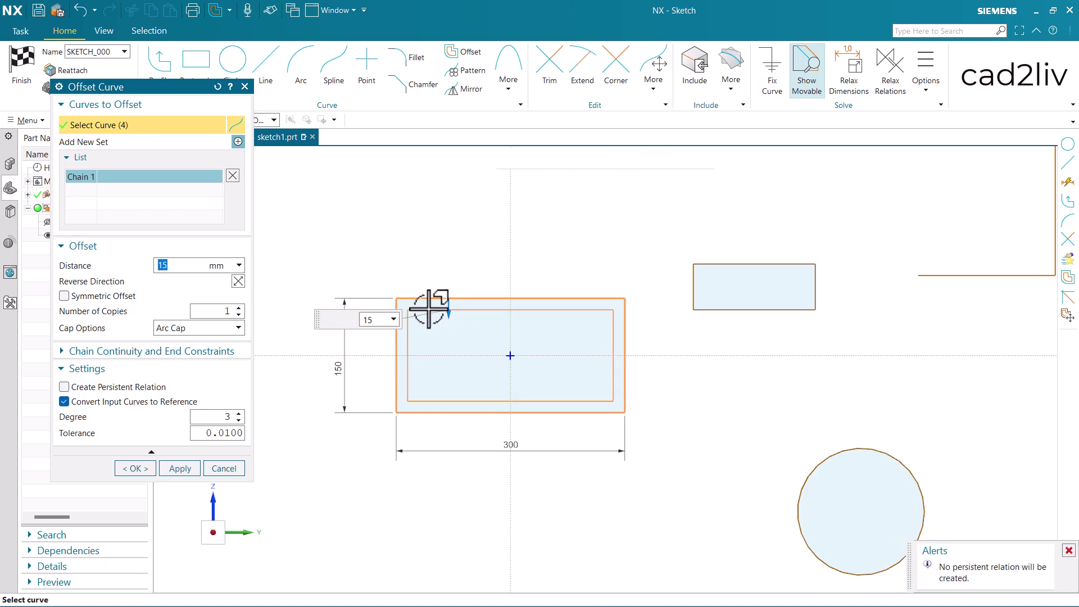
{"action": "left_click", "coordinate": [237, 282]}
{"action": "mouse_move", "coordinate": [441, 282]}
{"action": "left_mouse_down"}
{"action": "mouse_move", "coordinate": [445, 258]}
{"action": "mouse_move", "coordinate": [439, 276]}
{"action": "left_mouse_up"}
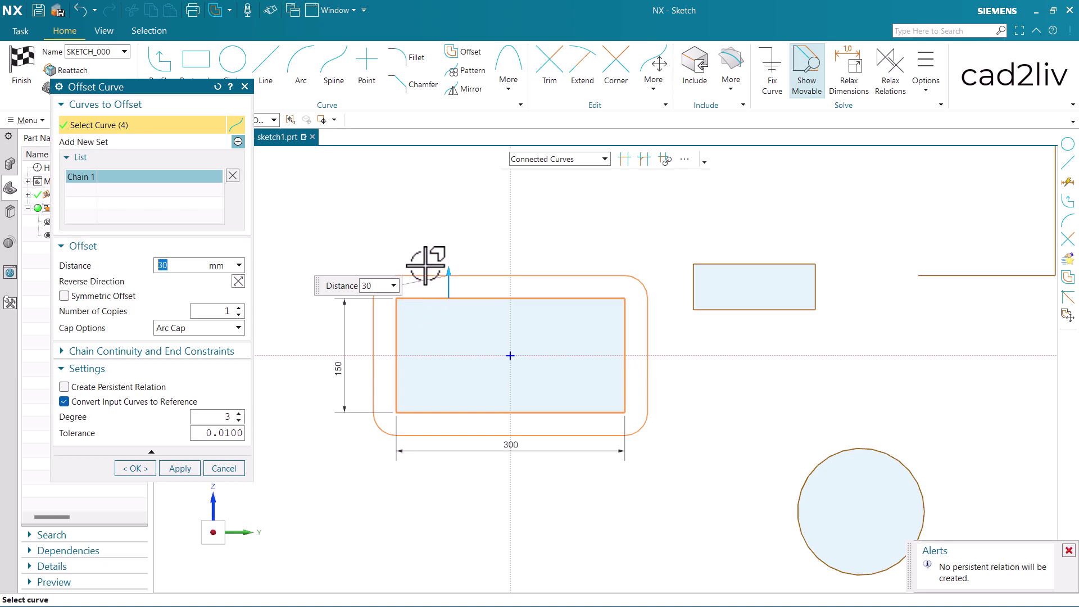
- Toggle Symmetric Offset and set Number of Copies to 2
{"action": "left_click", "coordinate": [109, 298]}
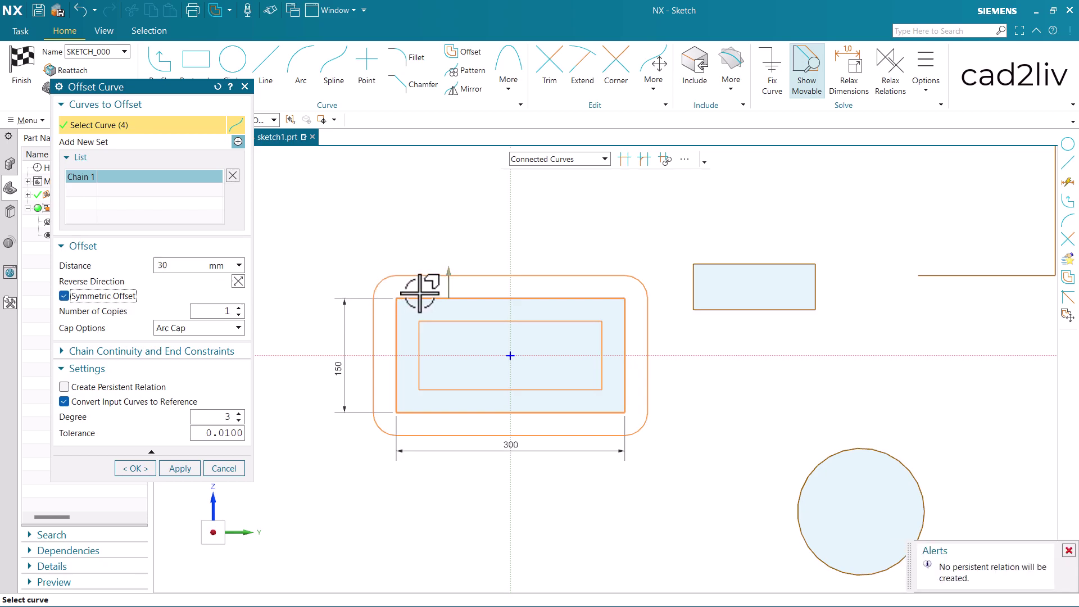
{"action": "left_click", "coordinate": [106, 294]}
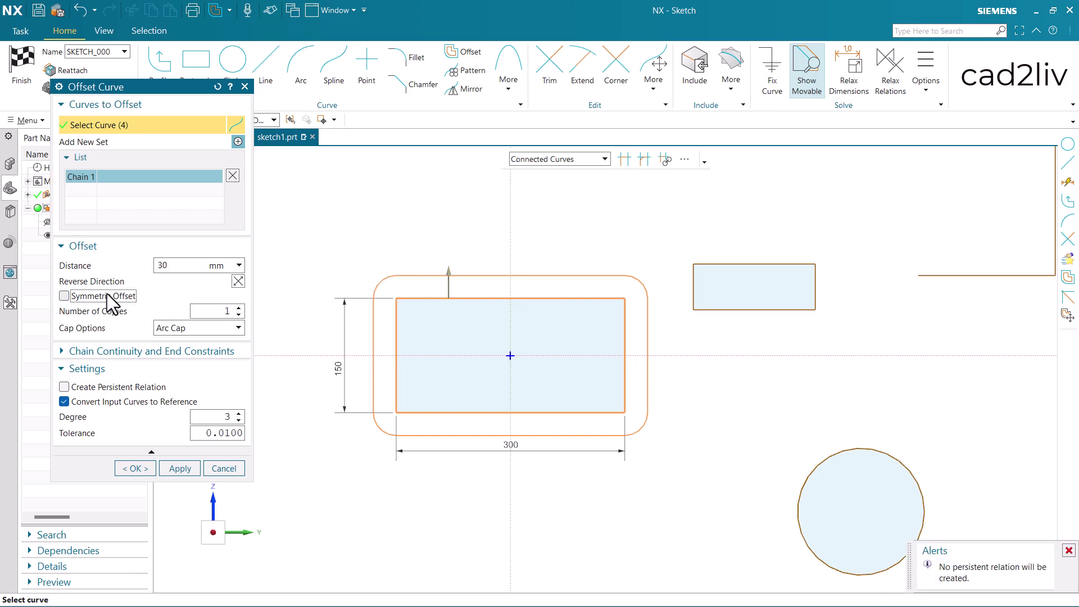
{"action": "left_click", "coordinate": [107, 295]}
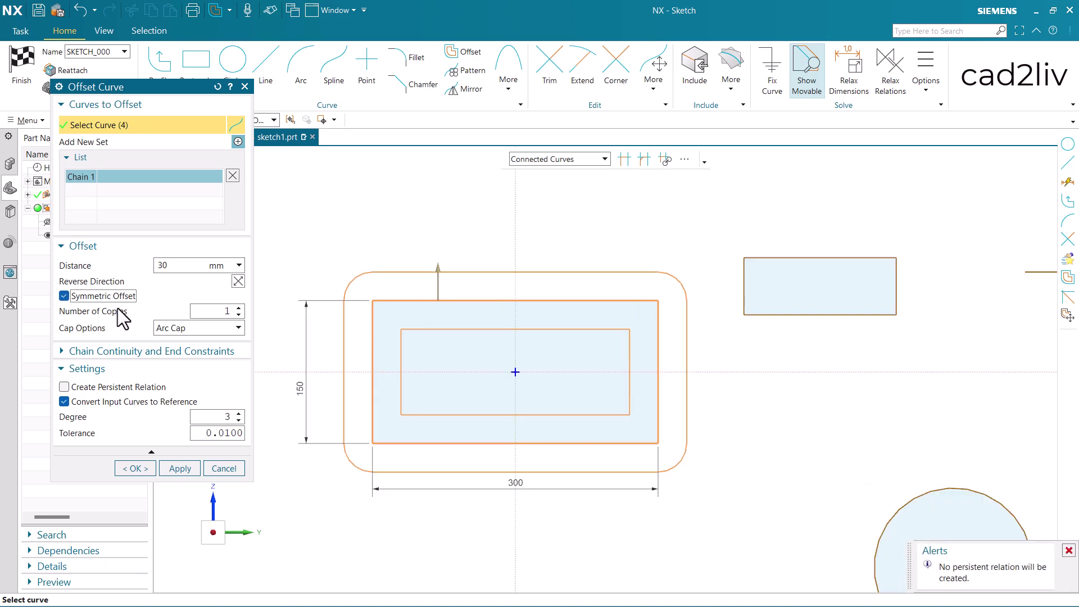
{"action": "double_click", "coordinate": [205, 310]}
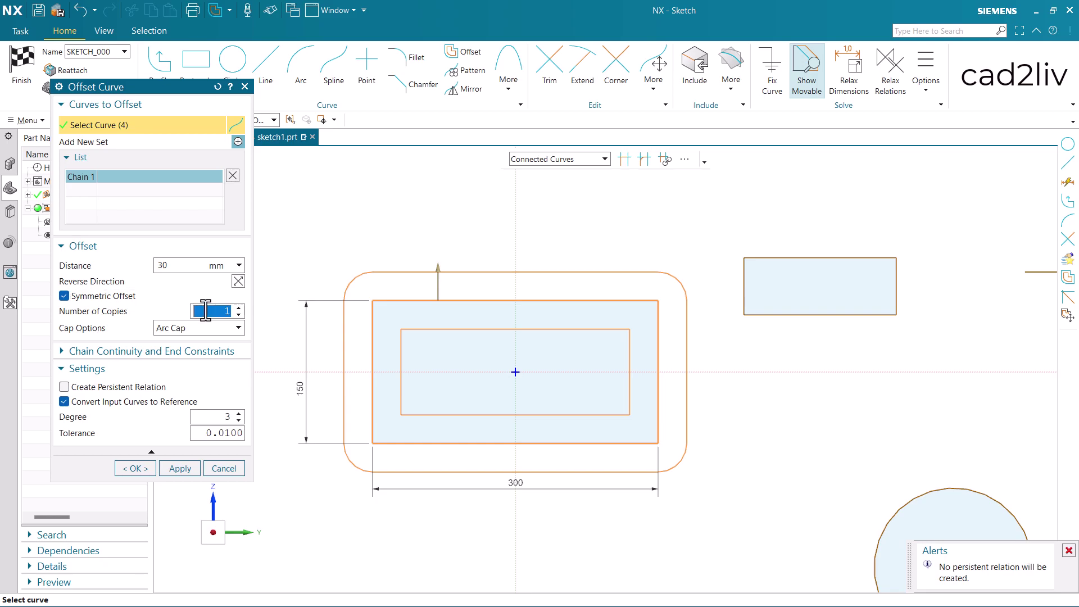
{"action": "type", "text": "2"}
{"action": "key", "text": "Return"}
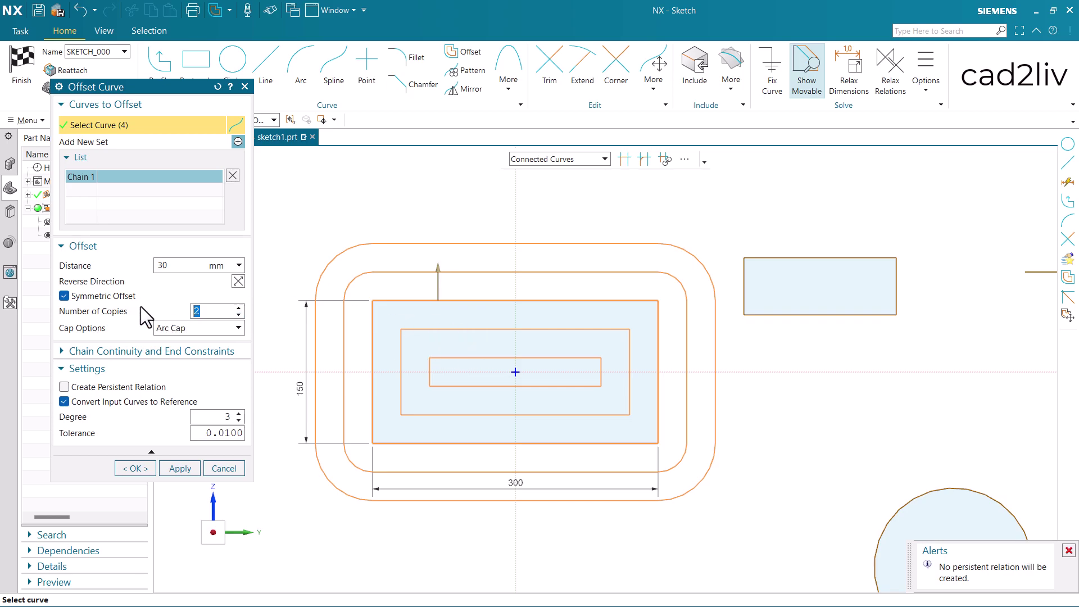
- Turn Symmetric Offset off and keep both copies offset outside the rectangle
{"action": "left_click", "coordinate": [100, 294]}
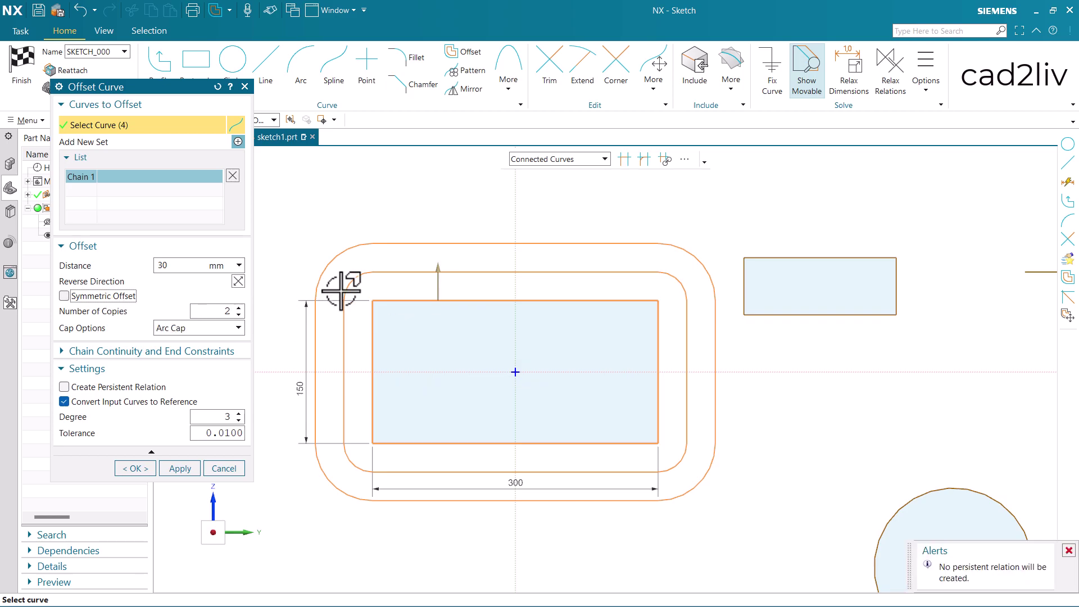
{"action": "left_click", "coordinate": [437, 272]}
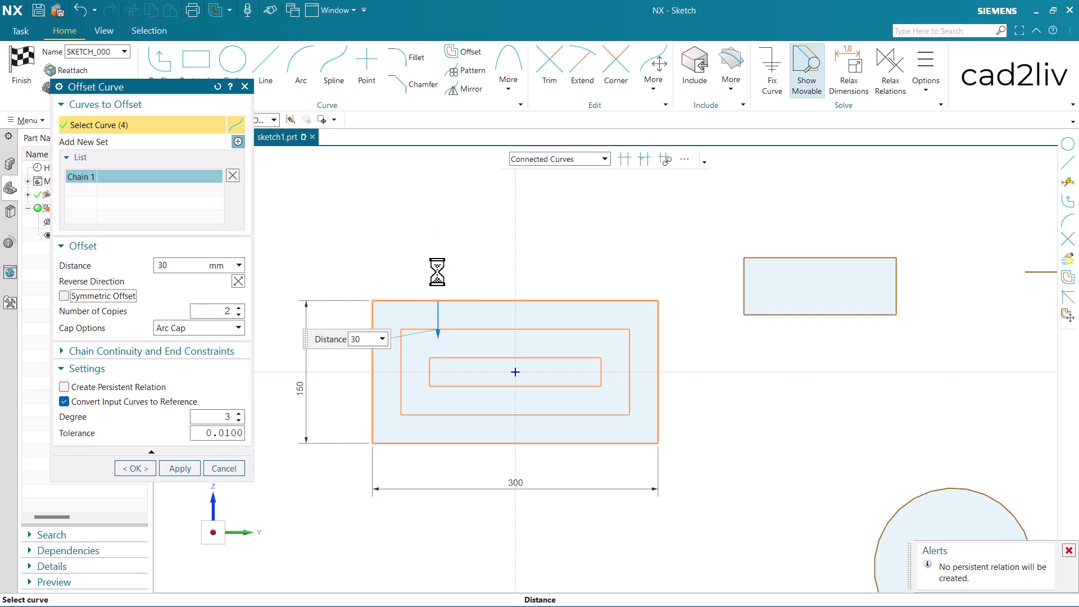
{"action": "left_click", "coordinate": [438, 334]}
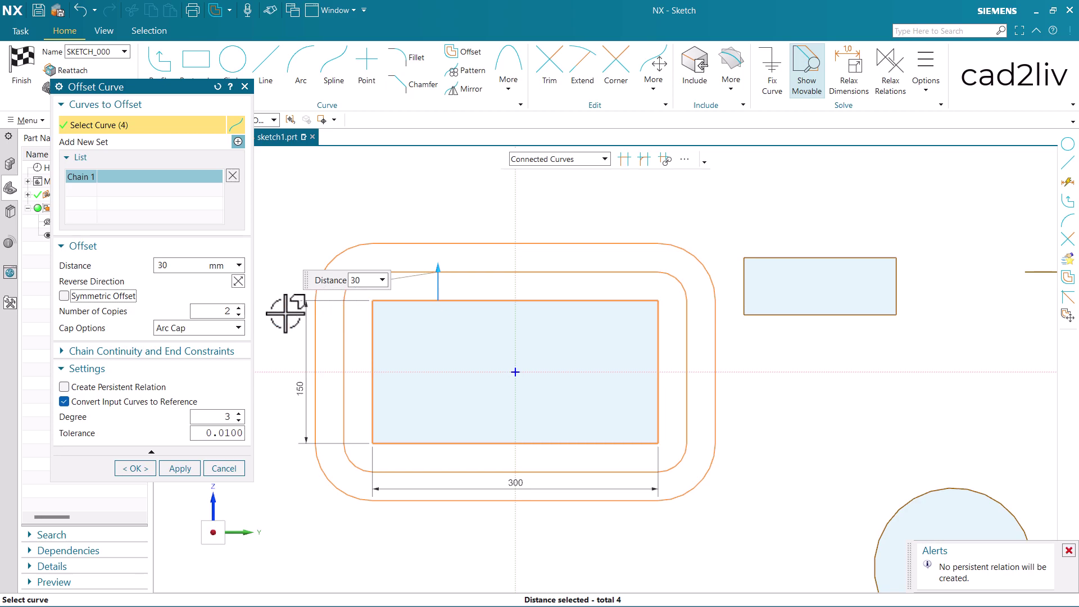
- Set Cap Options to Extension Cap, after briefly trying Arc Cap, for sharp offset corners
{"action": "left_click", "coordinate": [230, 330]}
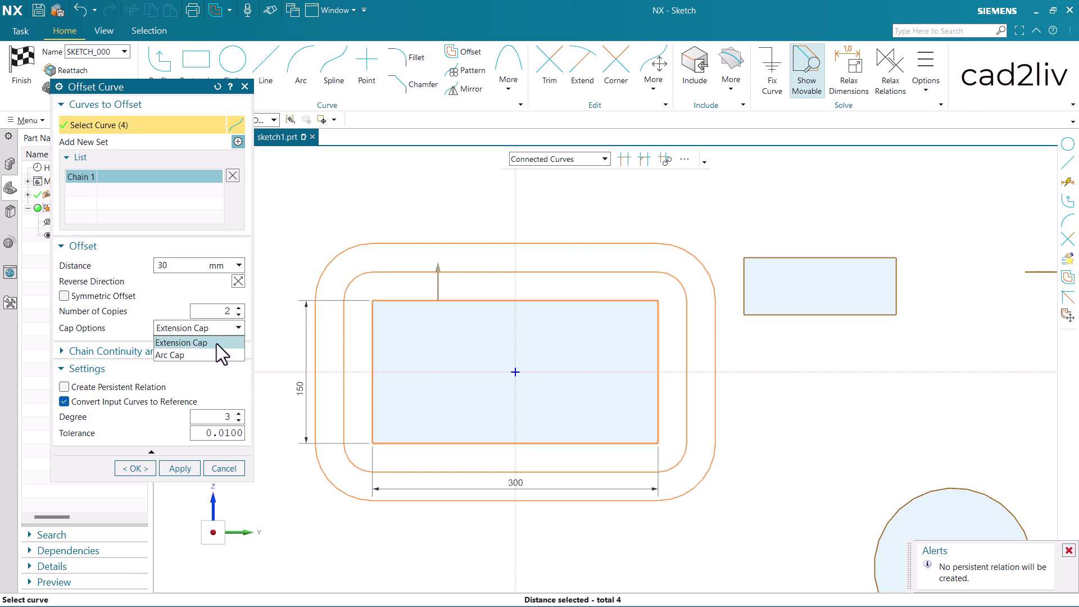
{"action": "left_click", "coordinate": [216, 343]}
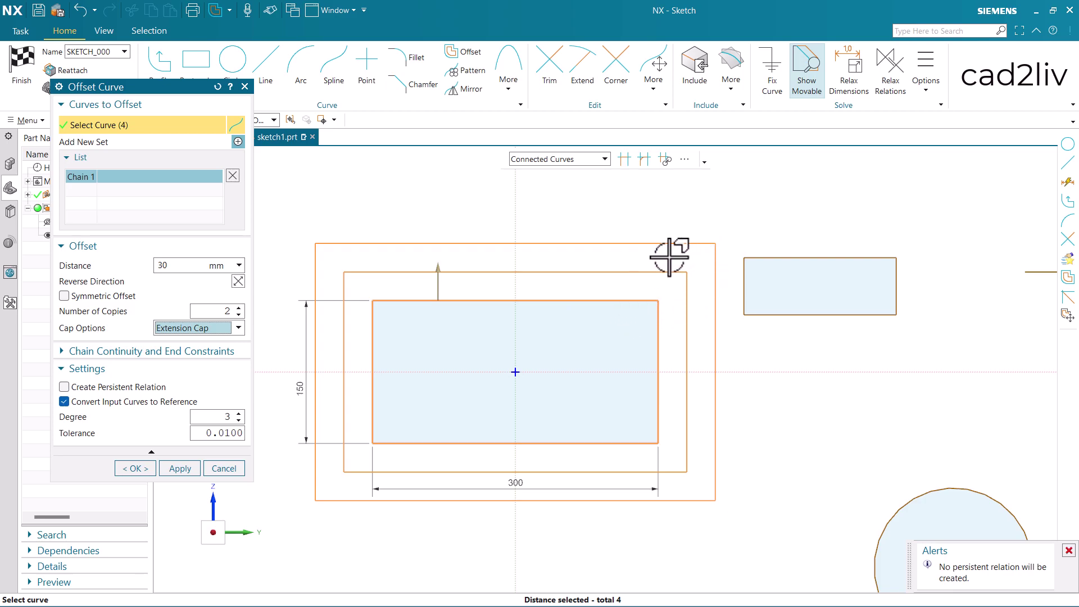
{"action": "left_click", "coordinate": [225, 331]}
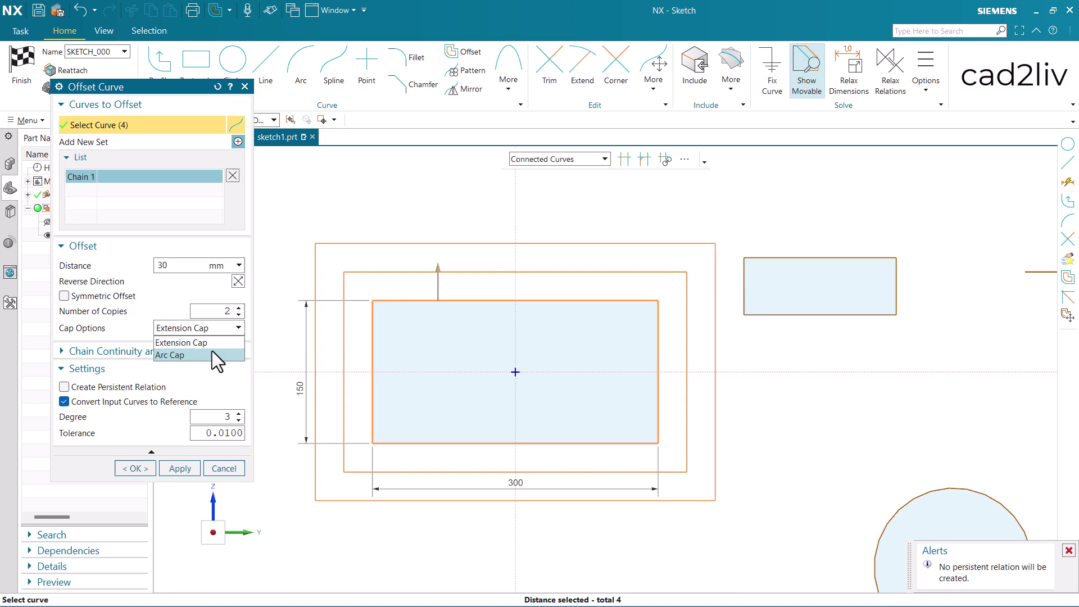
{"action": "left_click", "coordinate": [211, 354]}
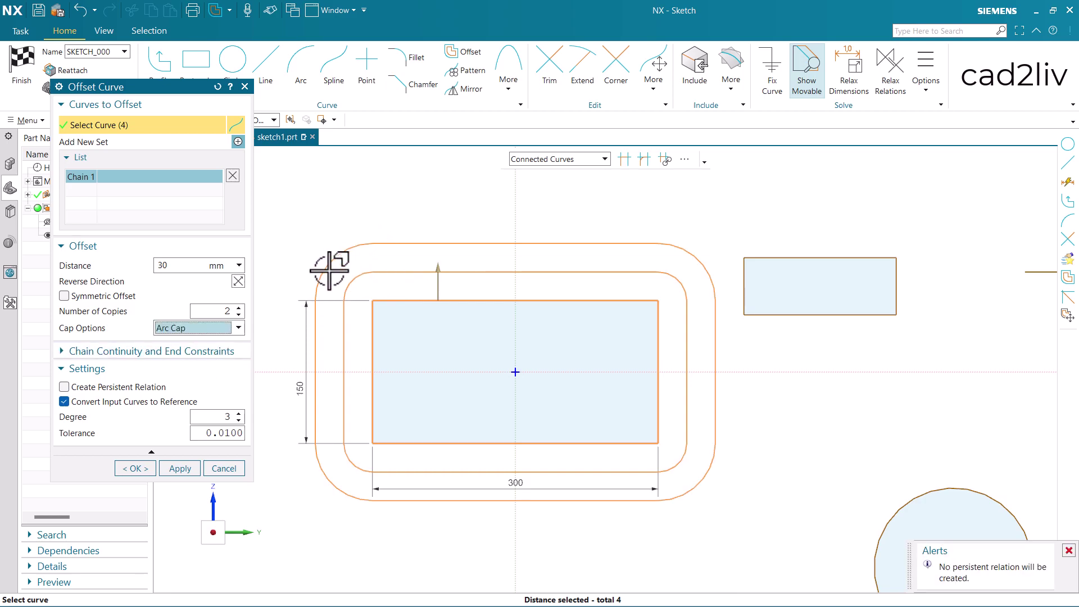
{"action": "left_click", "coordinate": [218, 327]}
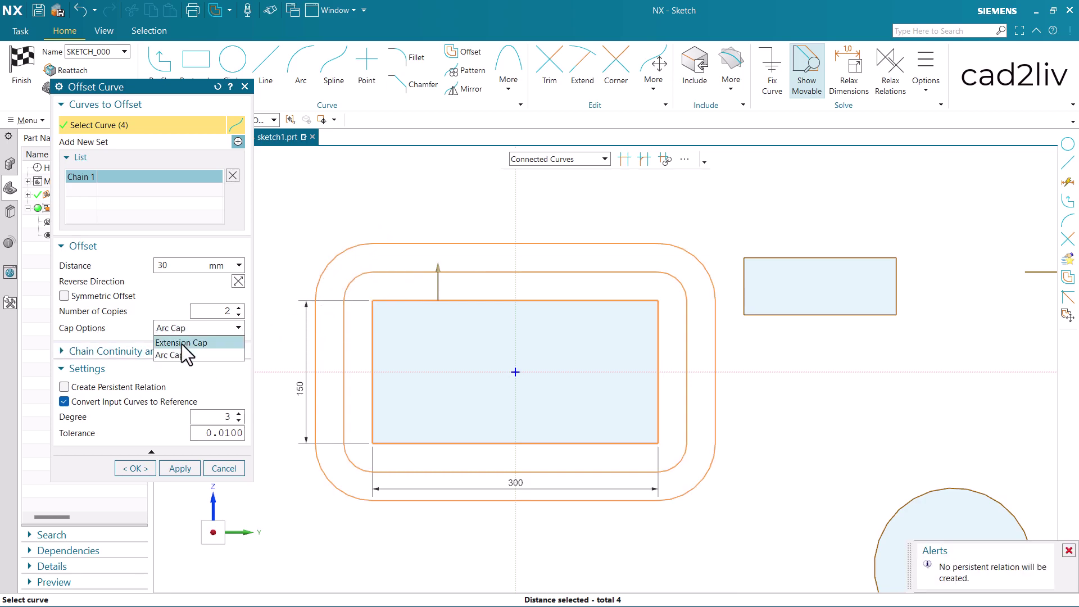
{"action": "left_click", "coordinate": [181, 342]}
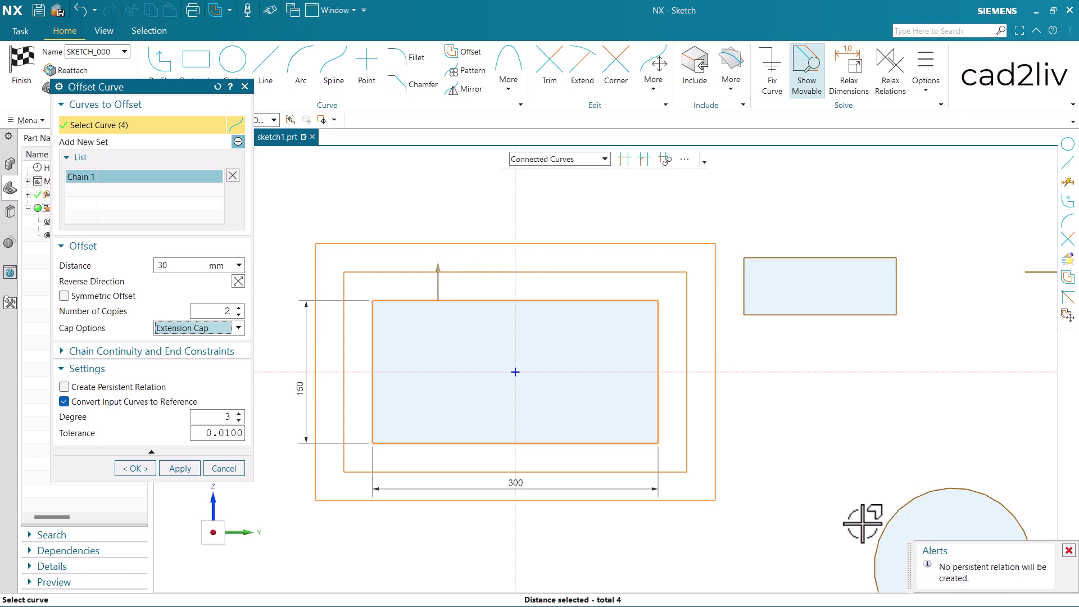
- Keep Create Dimension on, accept the relation warning, reselect the rectangle and confirm 3 copies
{"action": "left_click", "coordinate": [138, 386]}
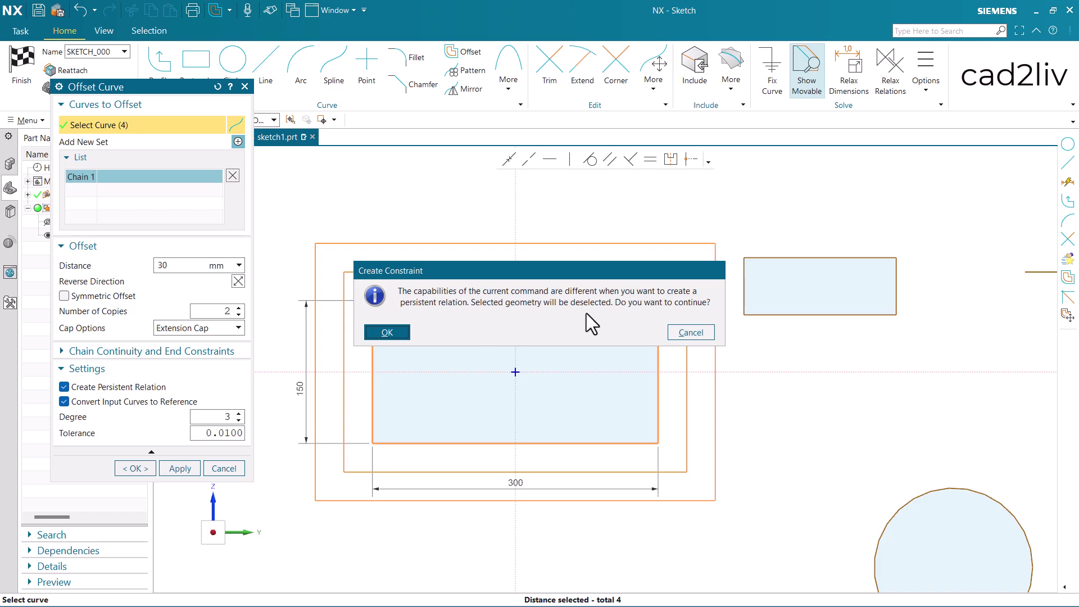
{"action": "left_click", "coordinate": [402, 334]}
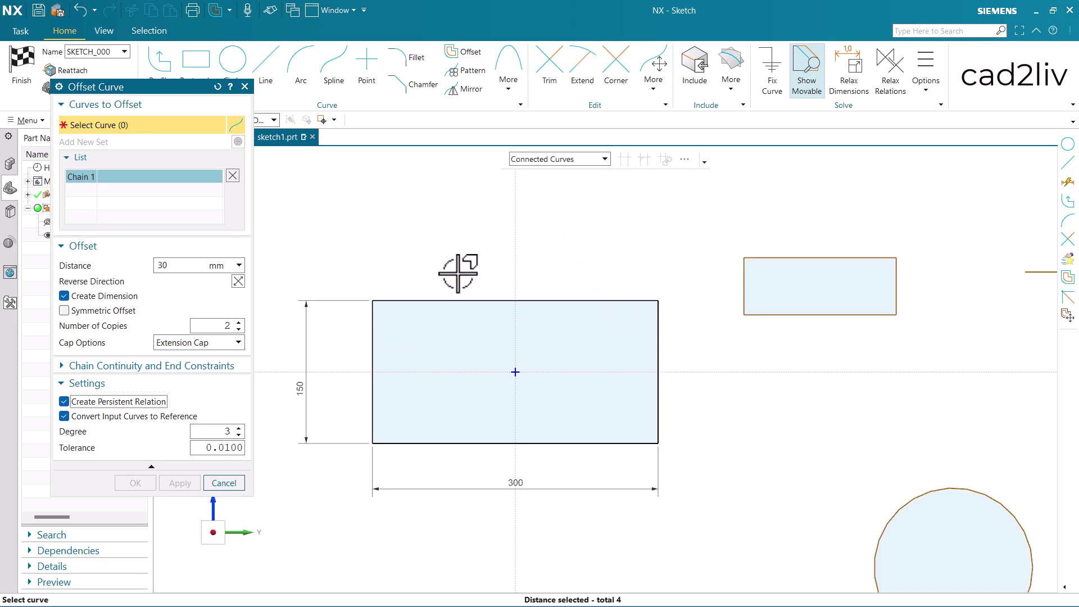
{"action": "left_click", "coordinate": [447, 302]}
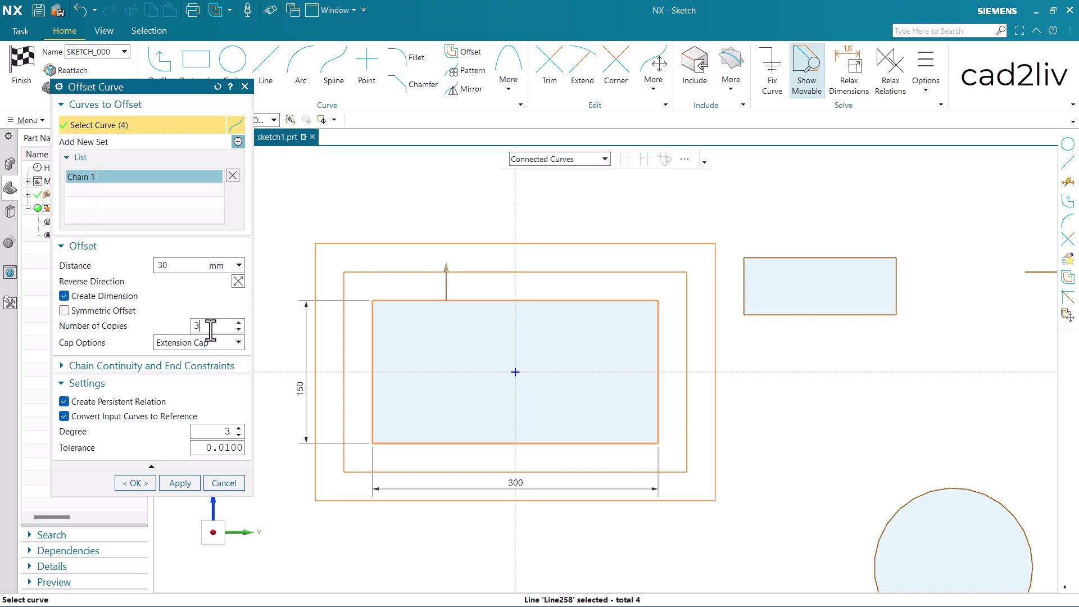
{"action": "key", "text": "Return"}
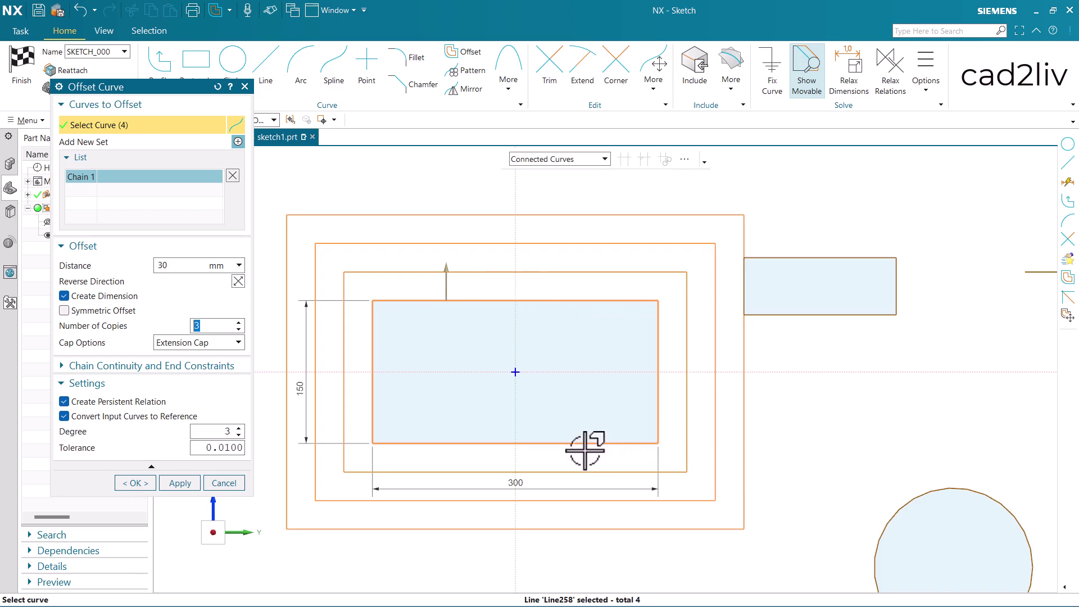
- Create the three offset rectangles and drag the p3, p2 and p0 dimensions to the left
{"action": "left_click", "coordinate": [145, 484]}
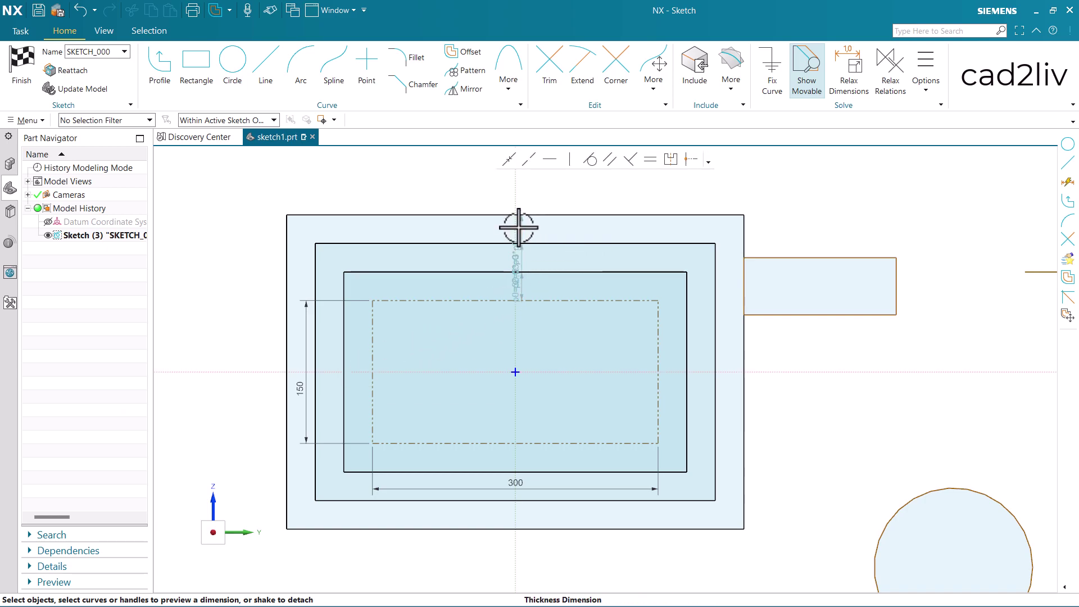
{"action": "left_click_drag", "start_coordinate": [518, 228], "coordinate": [215, 256]}
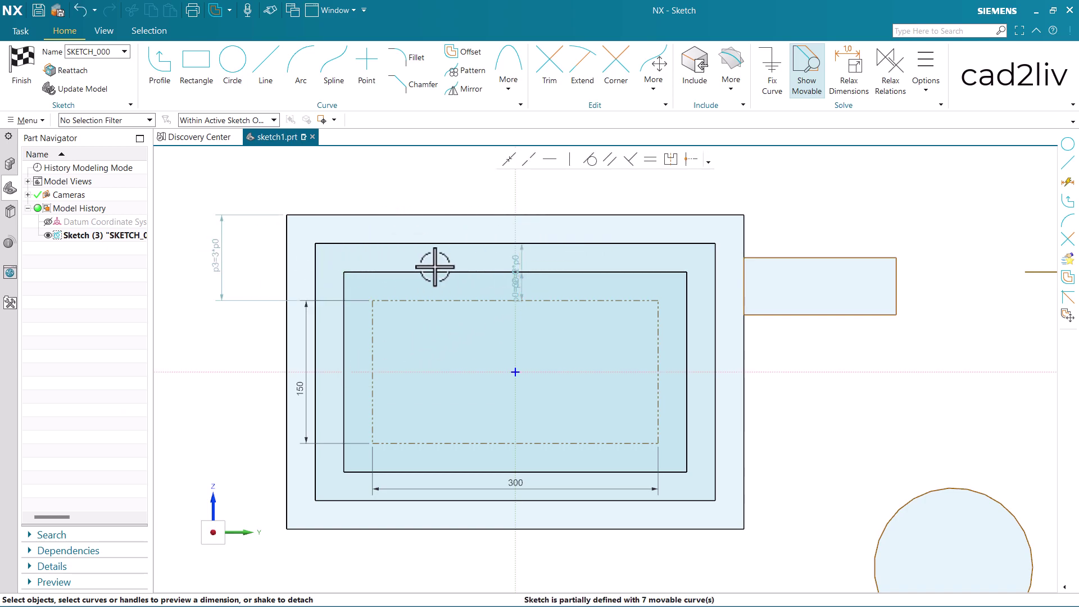
{"action": "left_click_drag", "start_coordinate": [518, 266], "coordinate": [260, 275]}
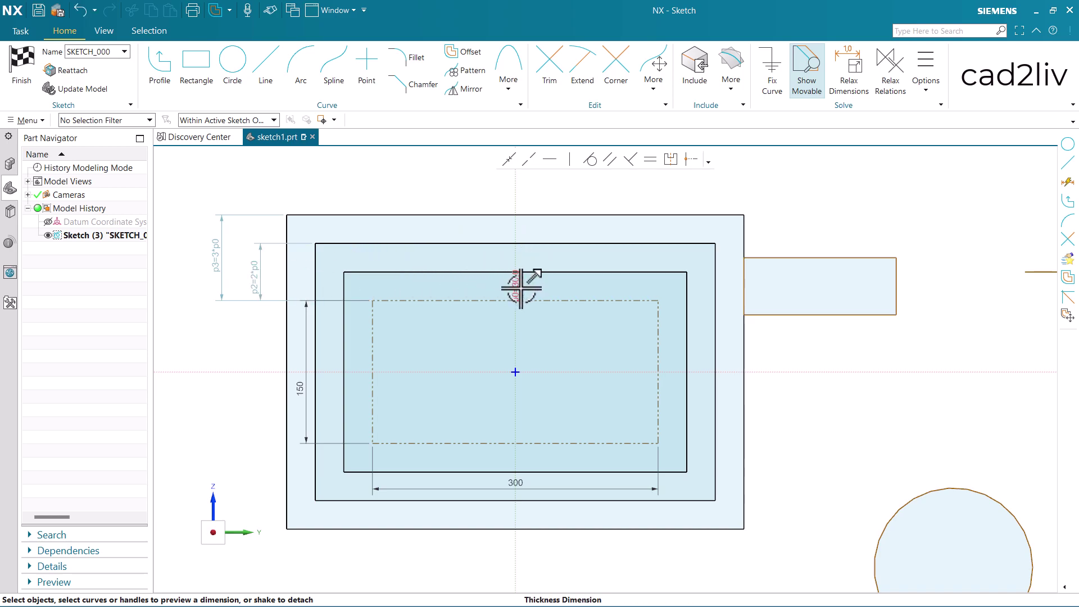
{"action": "left_click_drag", "start_coordinate": [520, 288], "coordinate": [516, 320]}
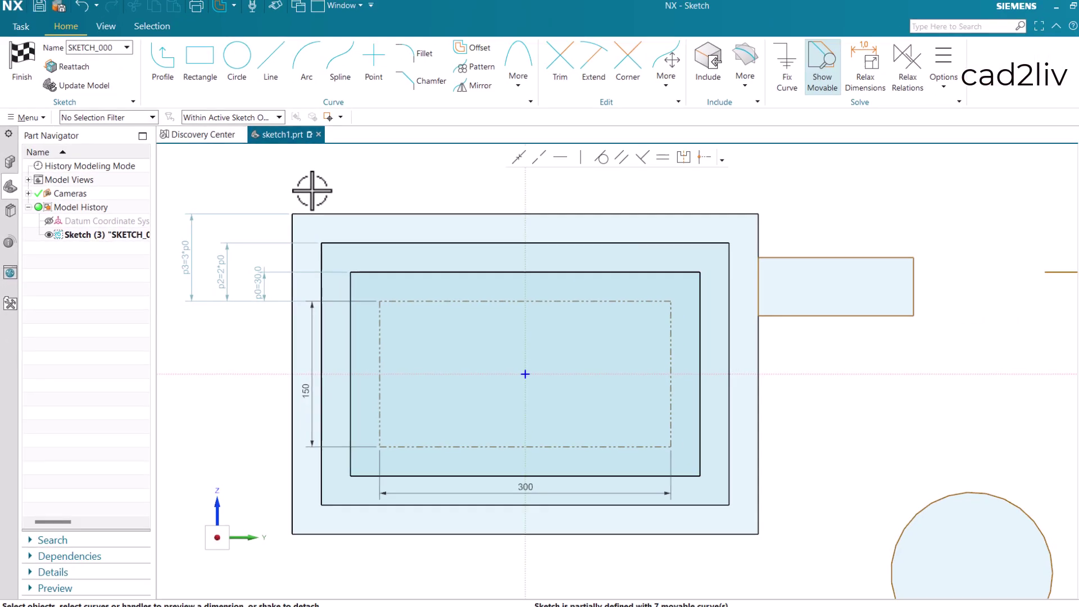
{"action": "key", "text": "d"}
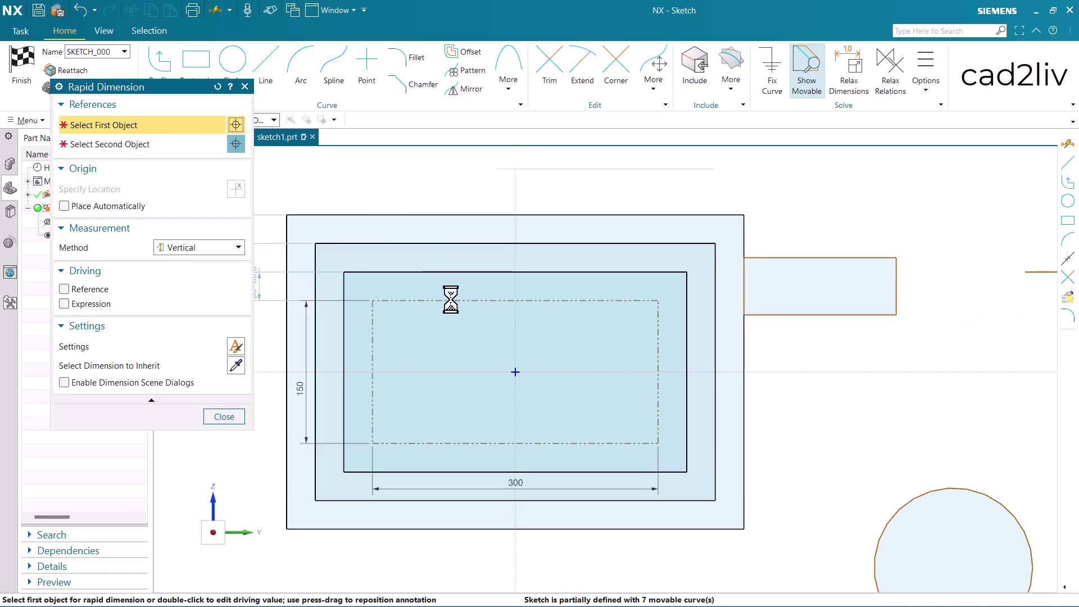
{"action": "left_click", "coordinate": [448, 300]}
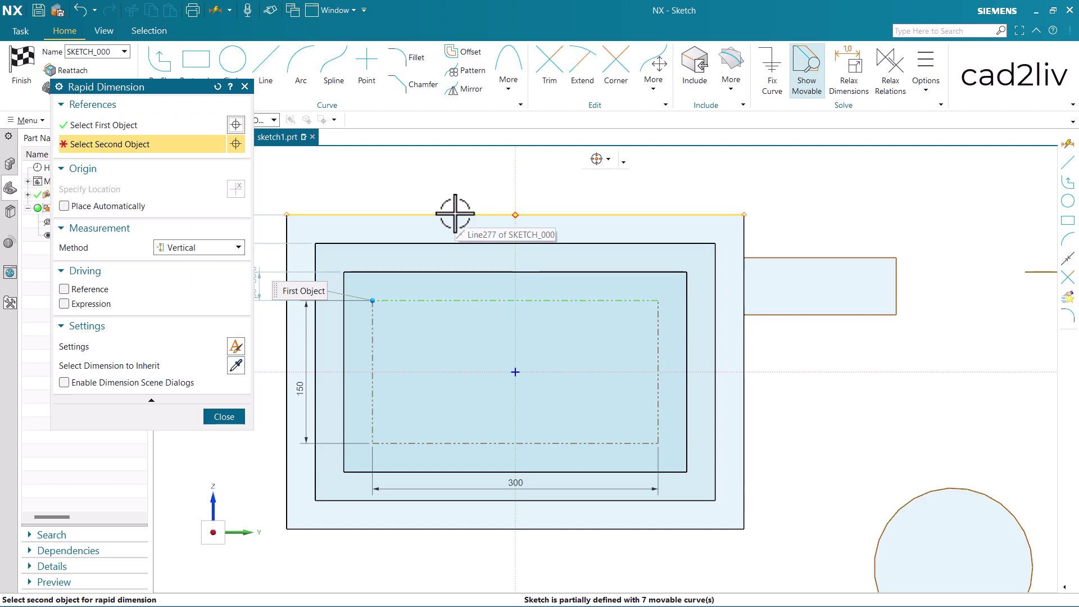
{"action": "mouse_move", "coordinate": [454, 213]}
{"action": "left_click", "coordinate": [724, 223]}
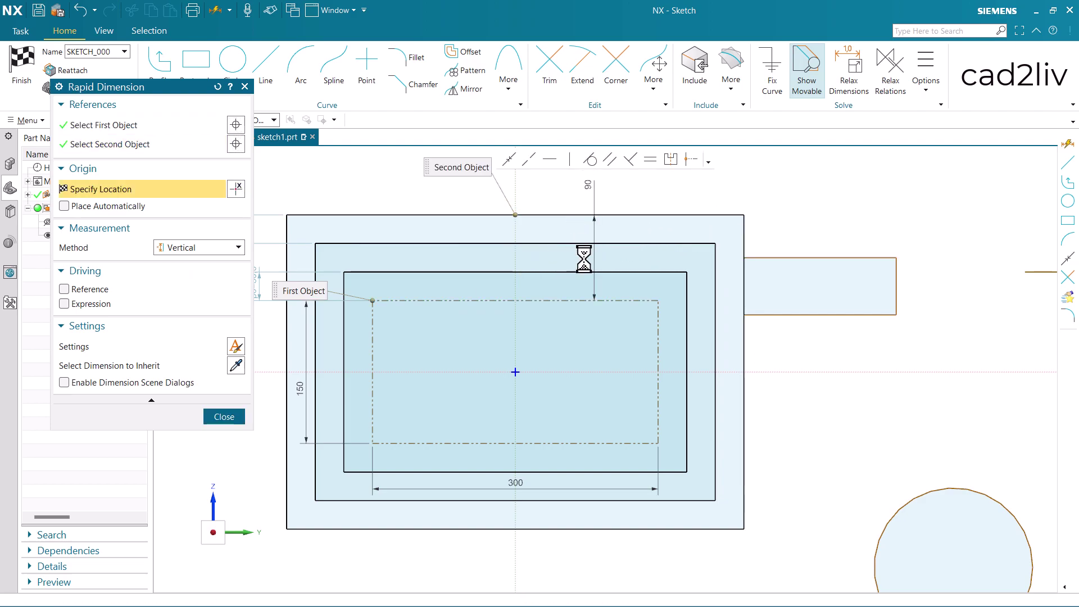
{"action": "left_click", "coordinate": [238, 417]}
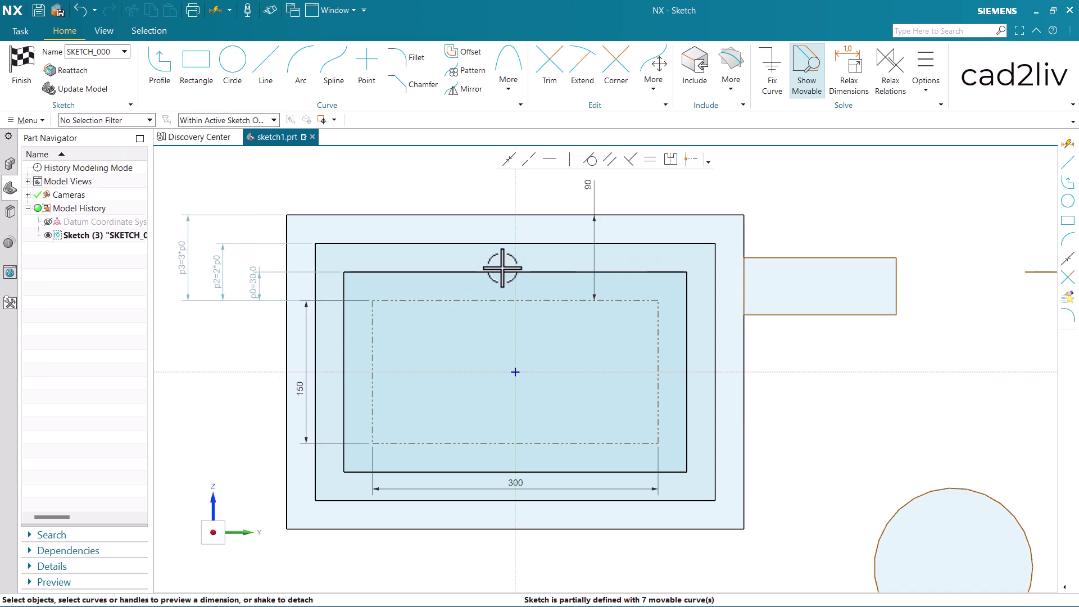
{"action": "scroll", "coordinate": [475, 239], "scroll_direction": "down", "scroll_amount": 2}
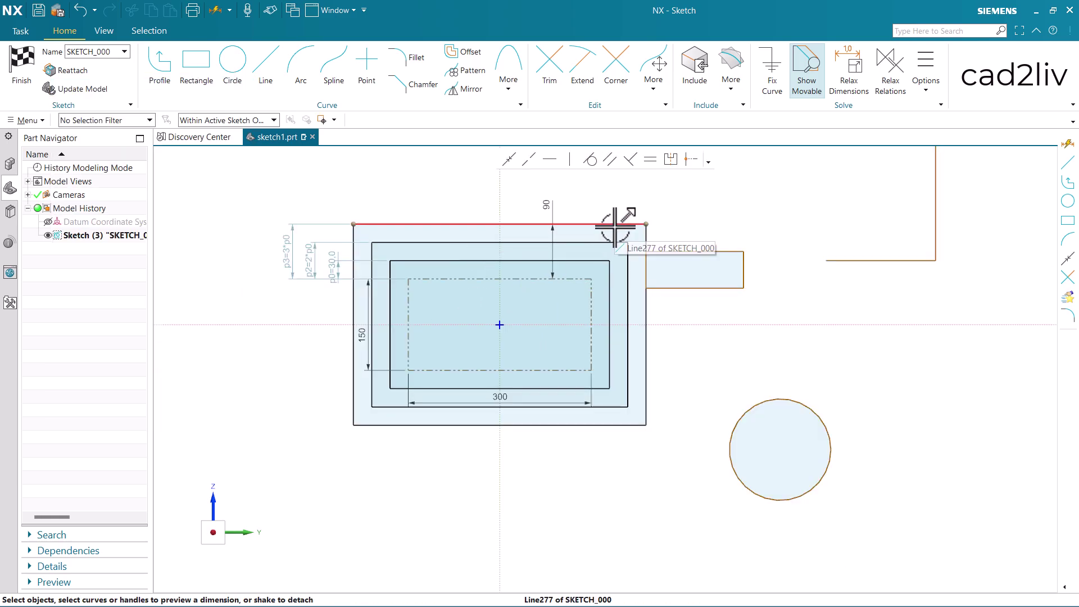
{"action": "key", "text": "ctrl+z"}
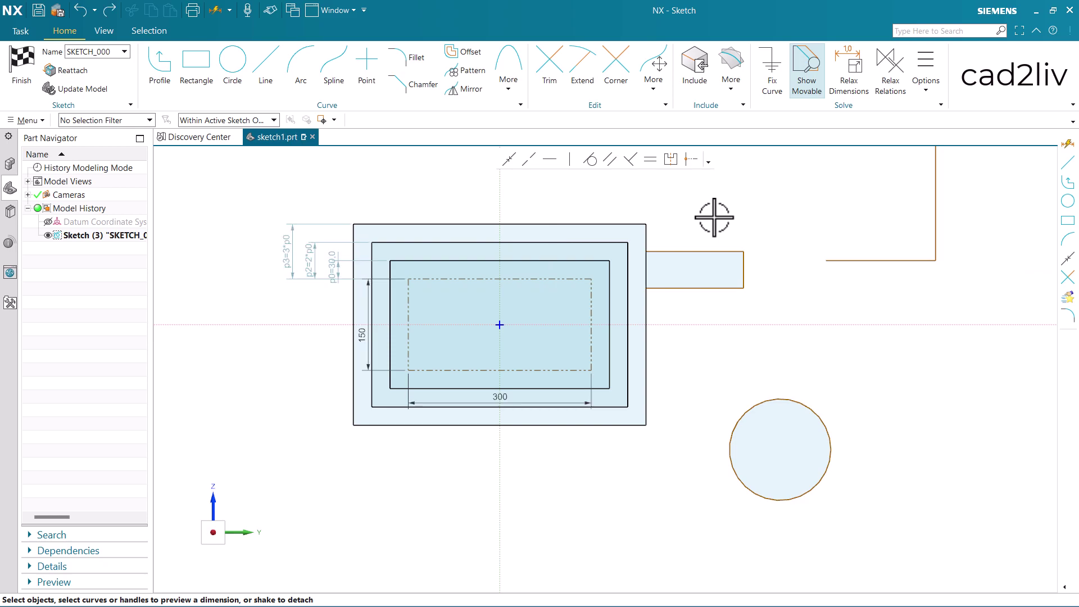
{"action": "scroll", "coordinate": [708, 213], "scroll_direction": "up", "scroll_amount": 1}
{"action": "scroll", "coordinate": [689, 282], "scroll_direction": "down", "scroll_amount": 4}
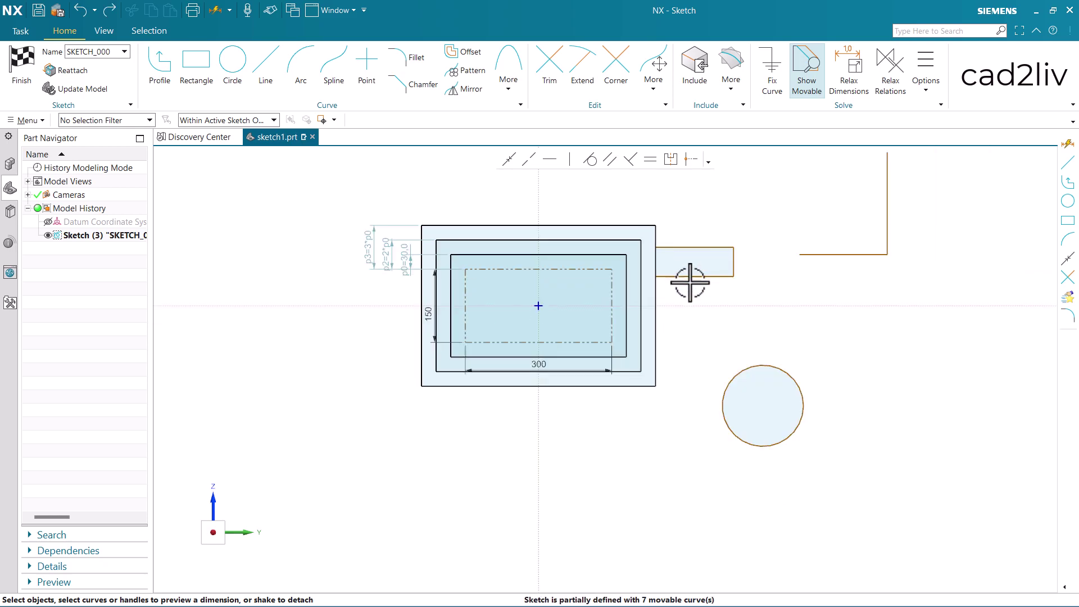
{"action": "scroll", "coordinate": [811, 209], "scroll_direction": "up", "scroll_amount": 2}
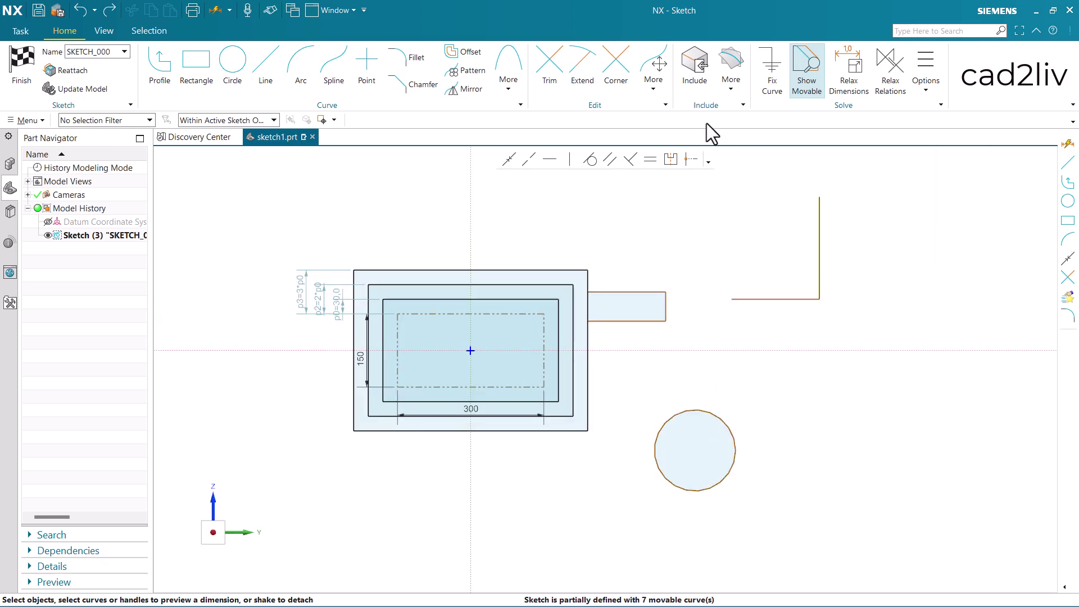
{"action": "left_click", "coordinate": [462, 52]}
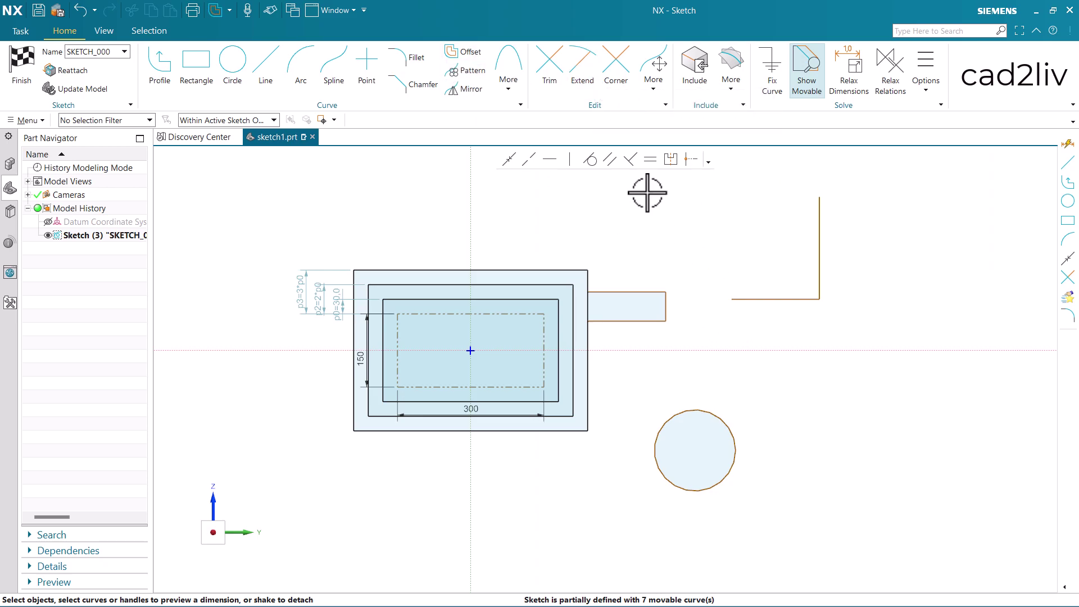
- Select the L-shaped corner, then add the circle as a second offset set
{"action": "left_click", "coordinate": [447, 53]}
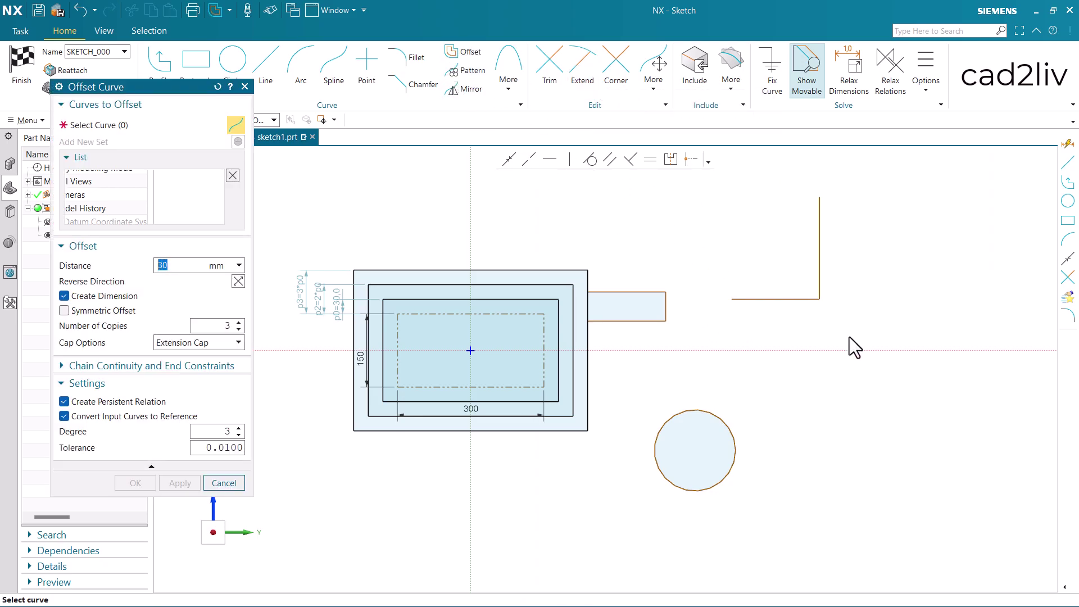
{"action": "left_click", "coordinate": [789, 297]}
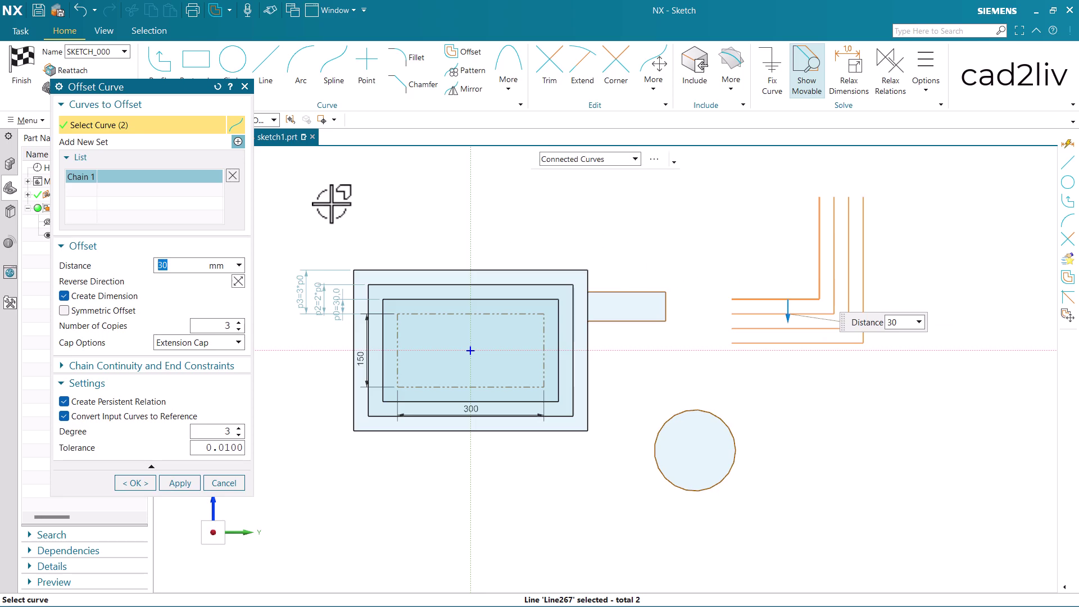
{"action": "left_click", "coordinate": [239, 142]}
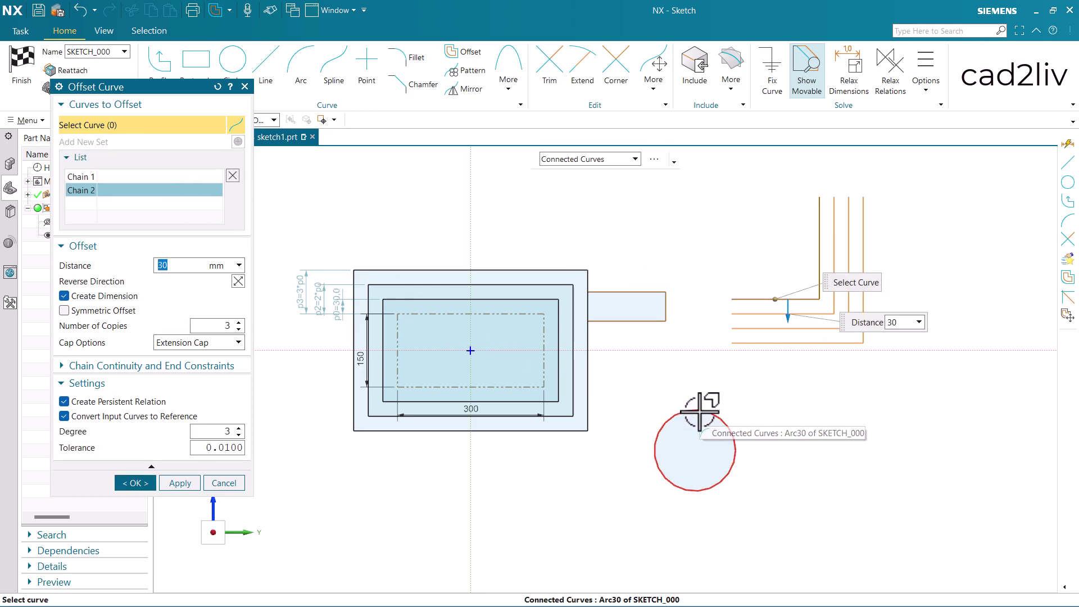
{"action": "left_click", "coordinate": [721, 413]}
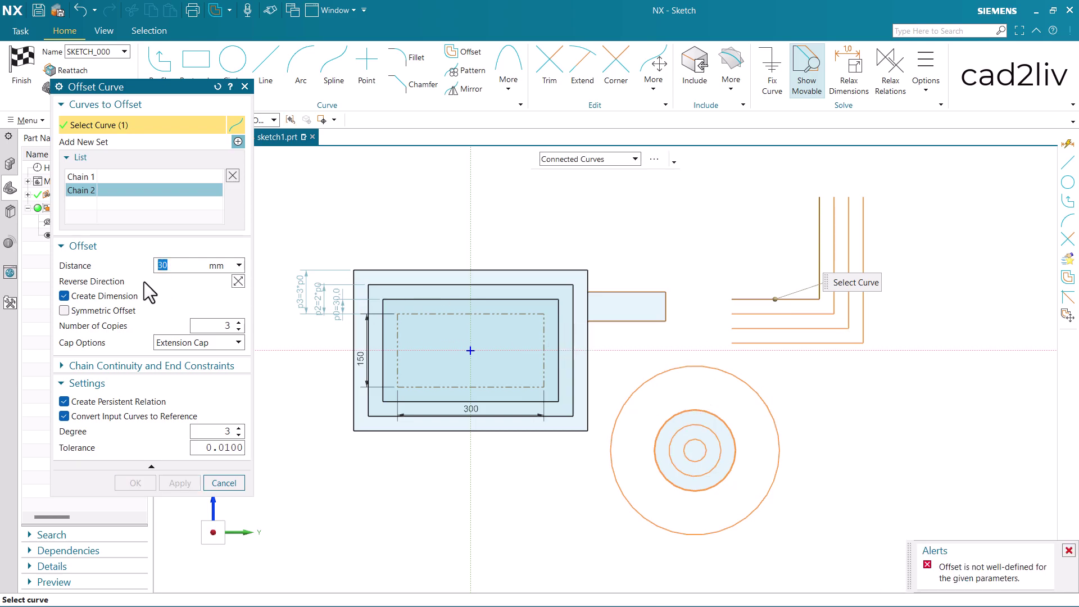
- Adjust the offset values to preview three 20 mm copies of both shapes
{"action": "type", "text": "5"}
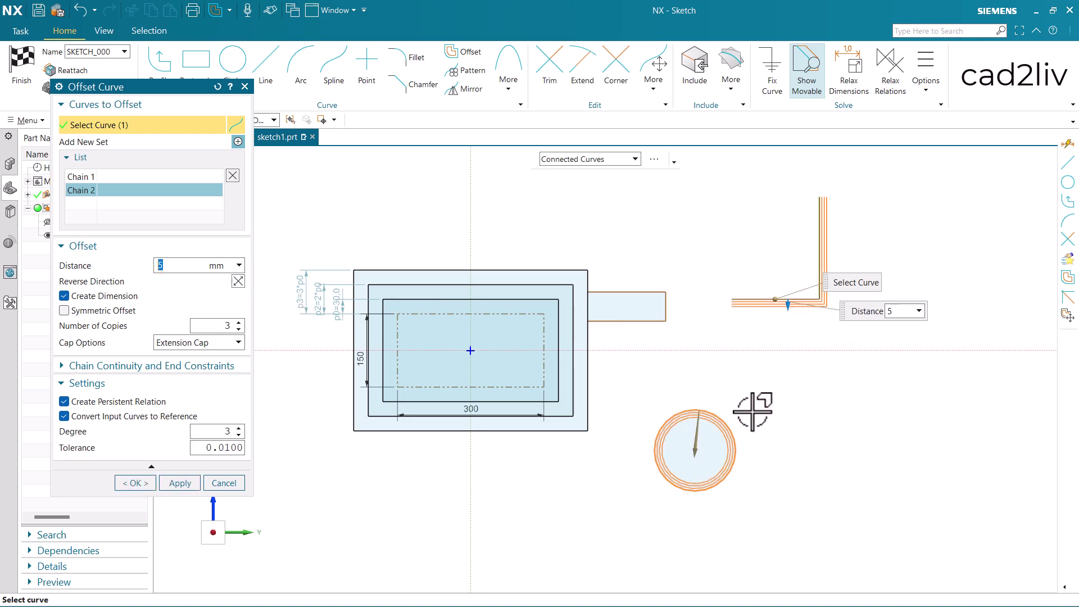
{"action": "scroll", "coordinate": [753, 410], "scroll_direction": "up", "scroll_amount": 2}
{"action": "scroll", "coordinate": [754, 410], "scroll_direction": "down", "scroll_amount": 1}
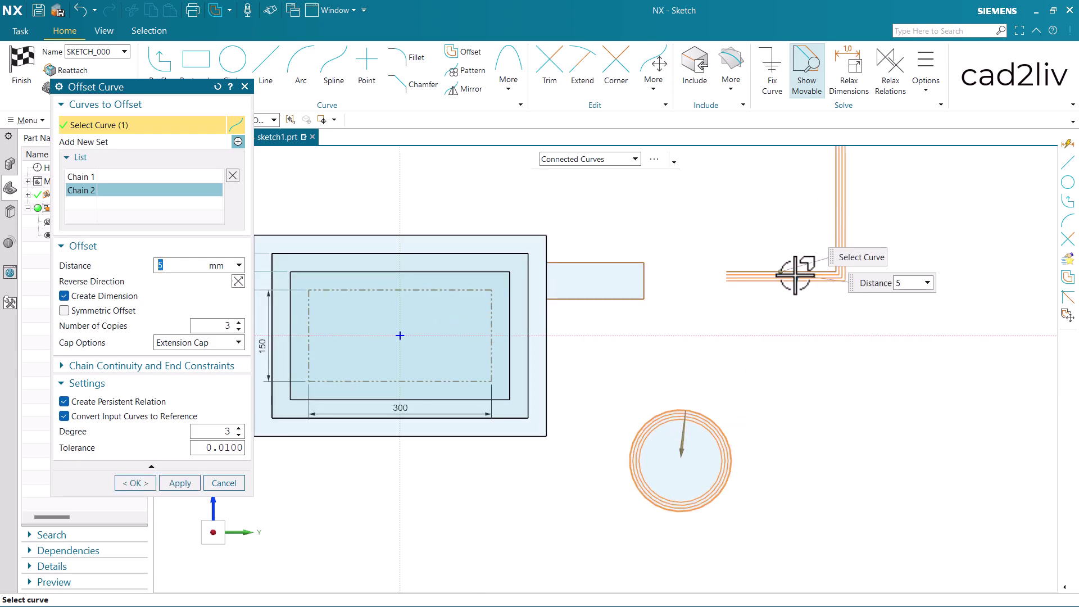
{"action": "scroll", "coordinate": [797, 278], "scroll_direction": "up", "scroll_amount": 1}
{"action": "mouse_move", "coordinate": [795, 275]}
{"action": "left_mouse_down"}
{"action": "mouse_move", "coordinate": [802, 296]}
{"action": "mouse_move", "coordinate": [798, 277]}
{"action": "left_mouse_up"}
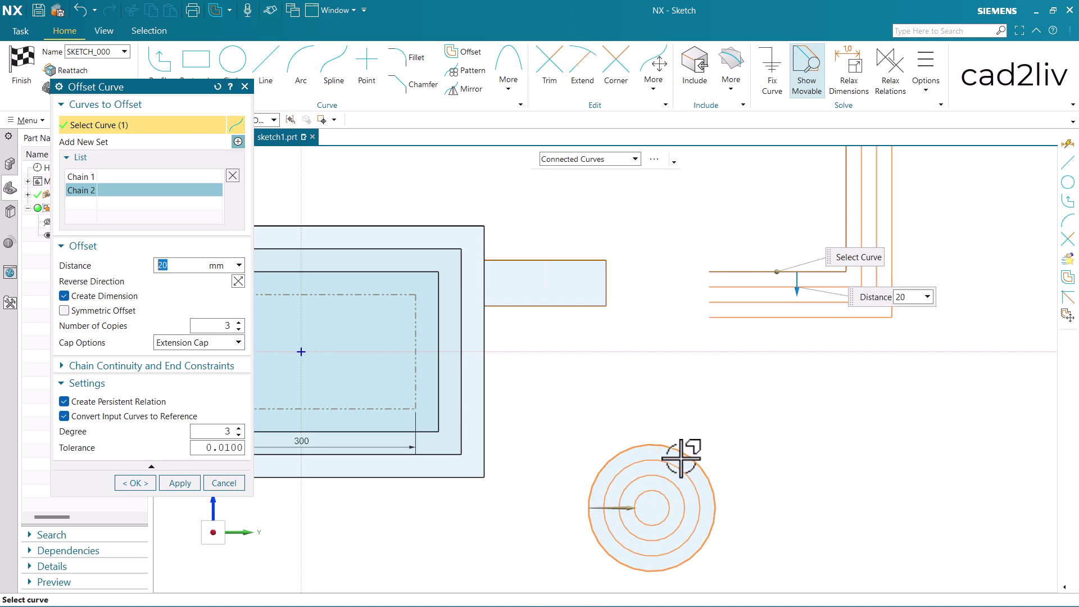
{"action": "scroll", "coordinate": [659, 374], "scroll_direction": "down", "scroll_amount": 1}
{"action": "scroll", "coordinate": [661, 375], "scroll_direction": "up", "scroll_amount": 1}
{"action": "scroll", "coordinate": [662, 377], "scroll_direction": "down", "scroll_amount": 1}
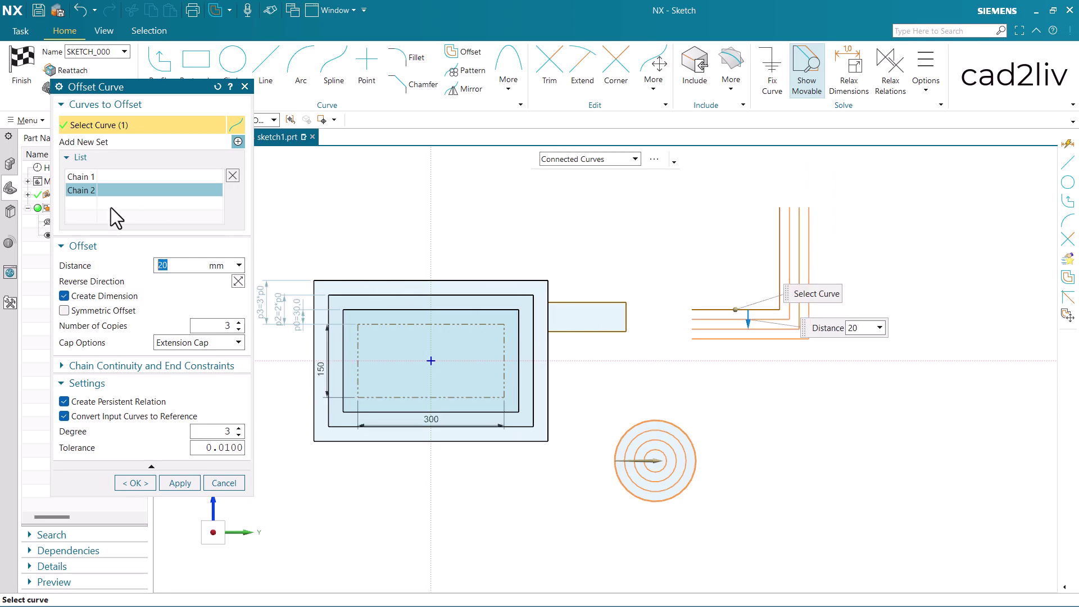
{"action": "middle_click_drag", "start_coordinate": [730, 314], "coordinate": [739, 324], "text": "shift"}
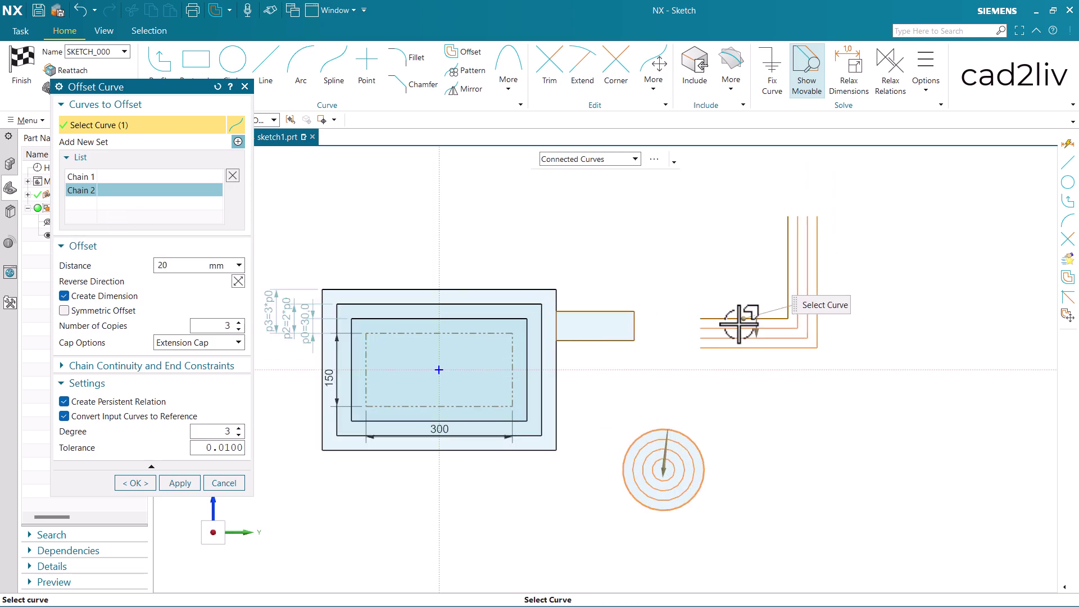